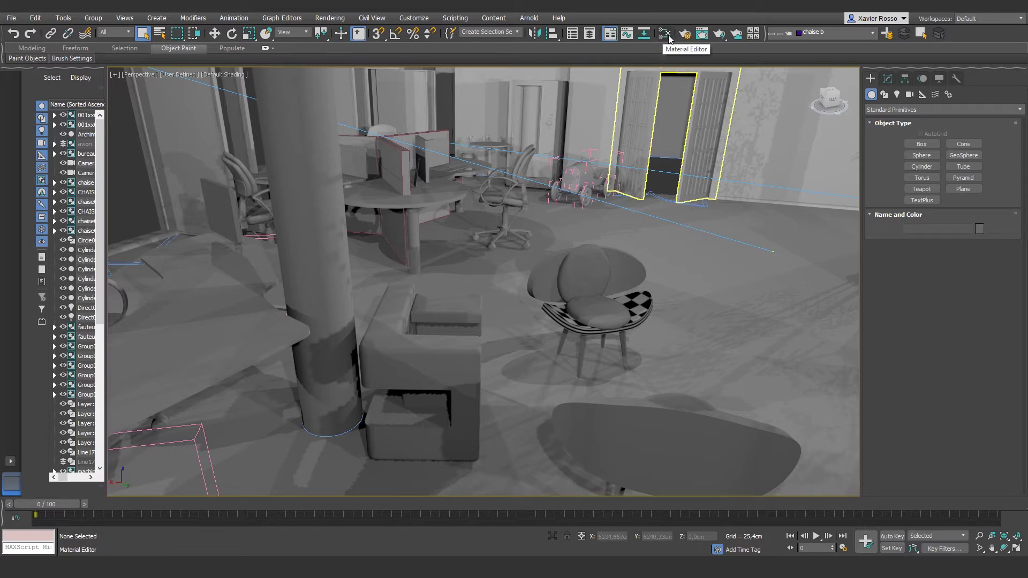
# Step: Open the Slate Material Editor in place of the Compact Material Editor
pyautogui.moveTo(666, 41)
pyautogui.mouseDown()
pyautogui.moveTo(669, 68)
pyautogui.moveTo(666, 54)
pyautogui.mouseUp()
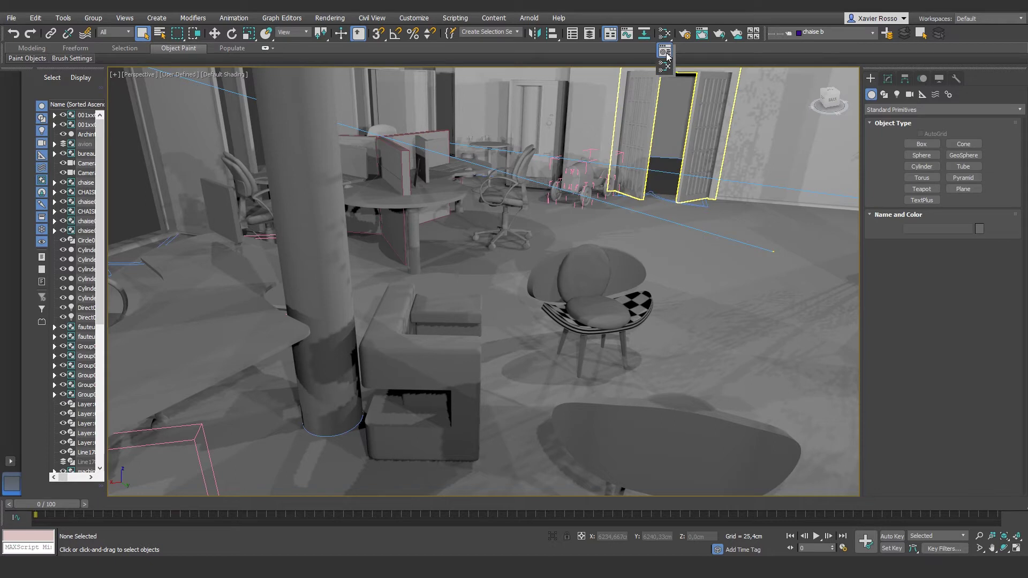
pyautogui.moveTo(667, 55); pyautogui.dragTo(666, 53)
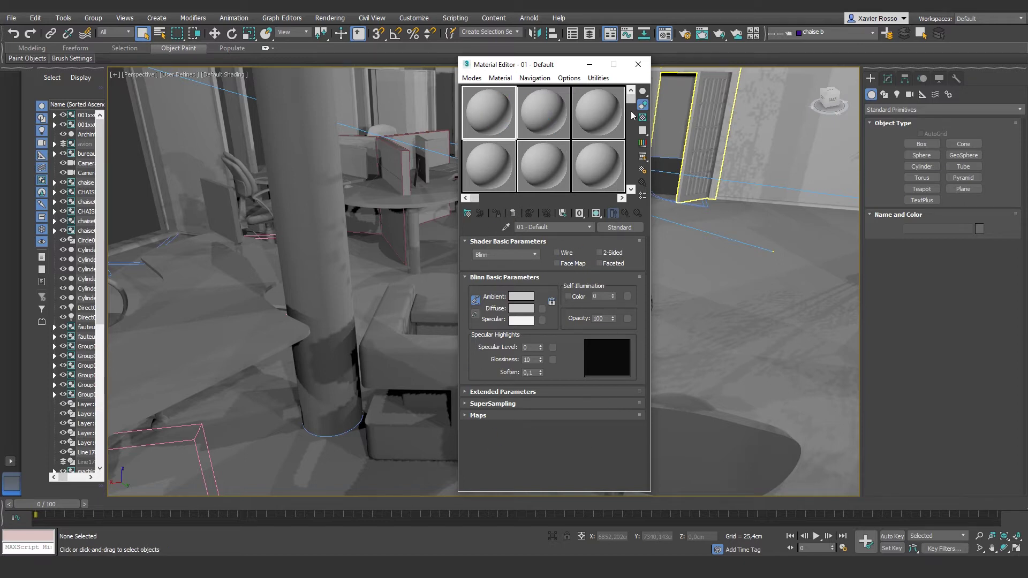
pyautogui.click(639, 65)
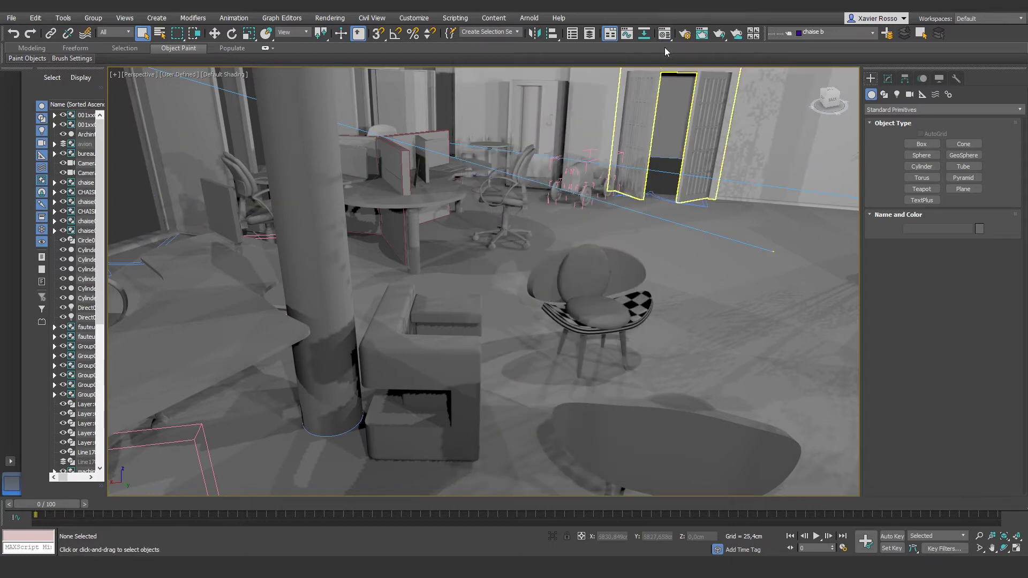
pyautogui.moveTo(665, 34); pyautogui.dragTo(665, 69)
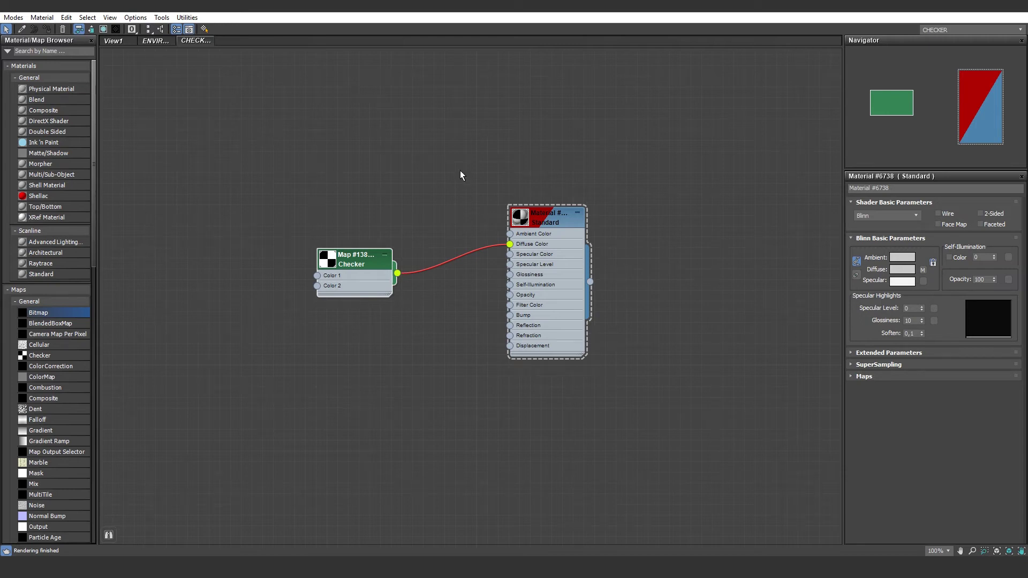
# Step: Move the Checker map node higher in the graph, keeping it wired to the Standard material's Diffuse Color
pyautogui.moveTo(510, 244)
pyautogui.mouseDown()
pyautogui.moveTo(458, 272)
pyautogui.moveTo(452, 191)
pyautogui.moveTo(510, 244)
pyautogui.mouseUp()
pyautogui.moveTo(354, 262); pyautogui.dragTo(344, 188)
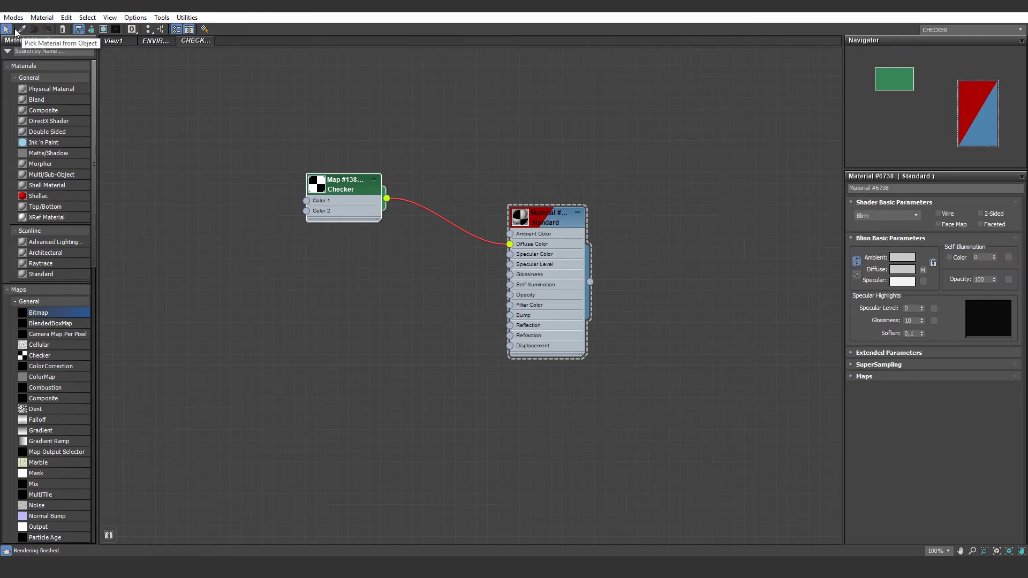
# Step: Bring the node graph back into view and select the Standard material node
pyautogui.moveTo(207, 123); pyautogui.dragTo(821, 149, button='middle')
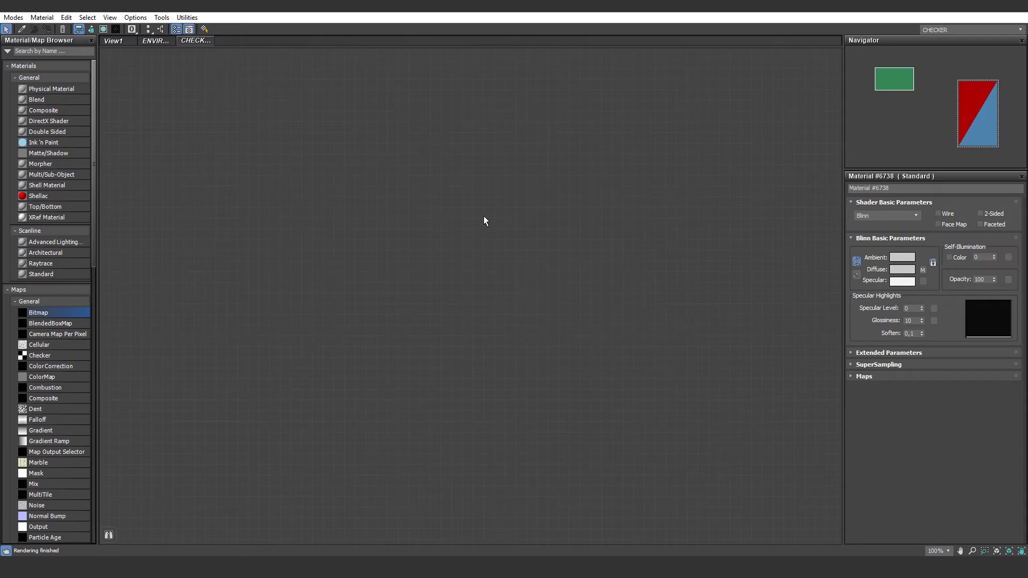
pyautogui.moveTo(356, 11); pyautogui.dragTo(739, 19)
pyautogui.click(444, 43)
pyautogui.moveTo(620, 20); pyautogui.dragTo(479, 11)
pyautogui.click(553, 312)
pyautogui.press('z')
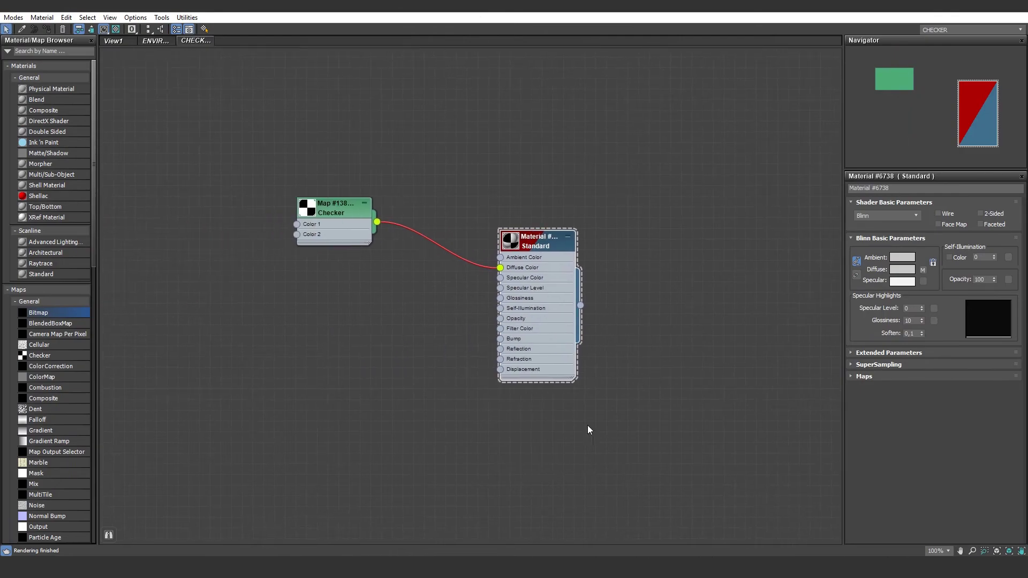
pyautogui.moveTo(586, 160); pyautogui.dragTo(583, 285, button='middle')
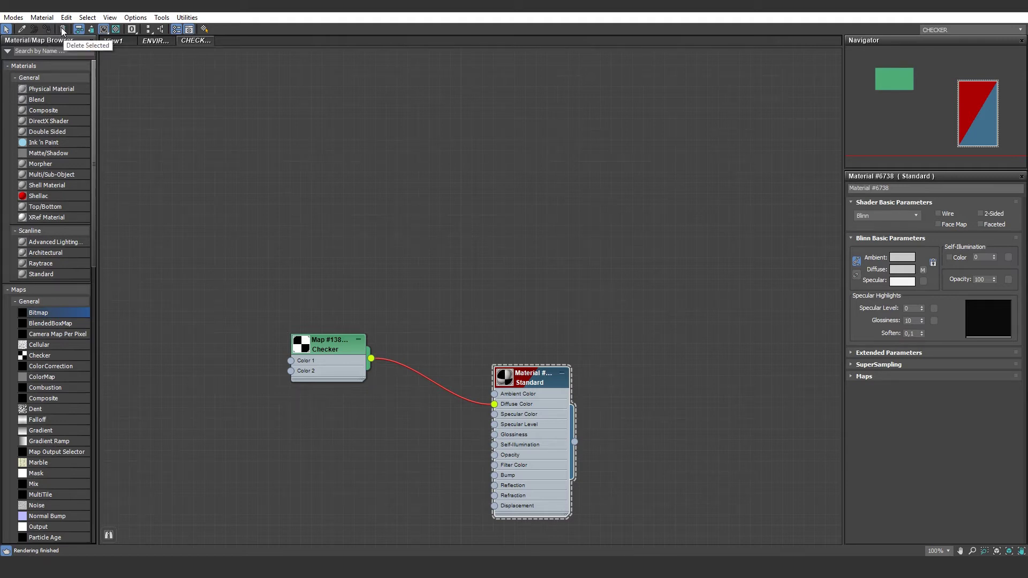
pyautogui.moveTo(530, 278); pyautogui.dragTo(558, 235, button='middle')
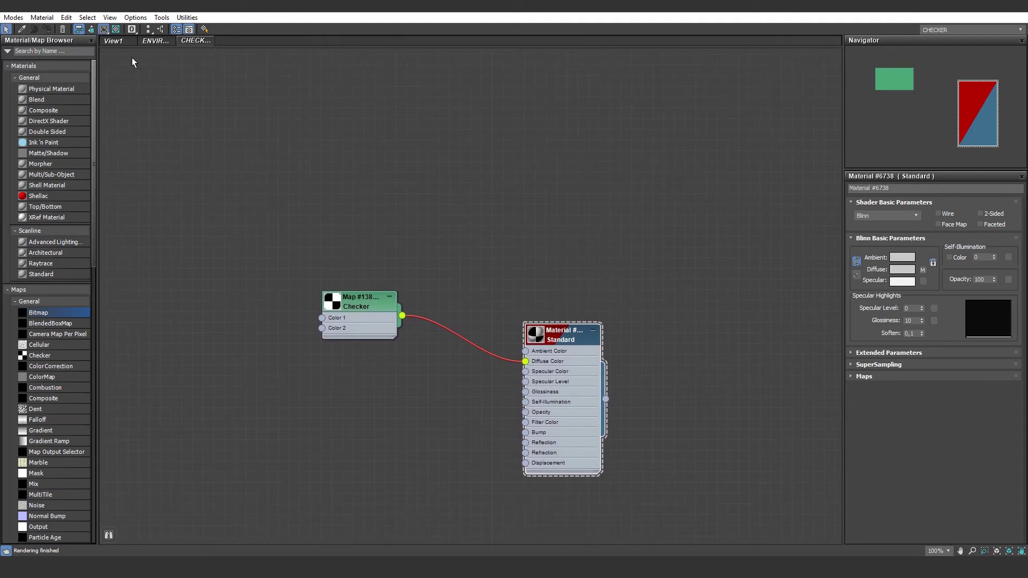
# Step: Turn off Move Children and reposition the Standard material node higher in the graph
pyautogui.click(79, 30)
pyautogui.moveTo(561, 351); pyautogui.dragTo(537, 203)
pyautogui.click(78, 29)
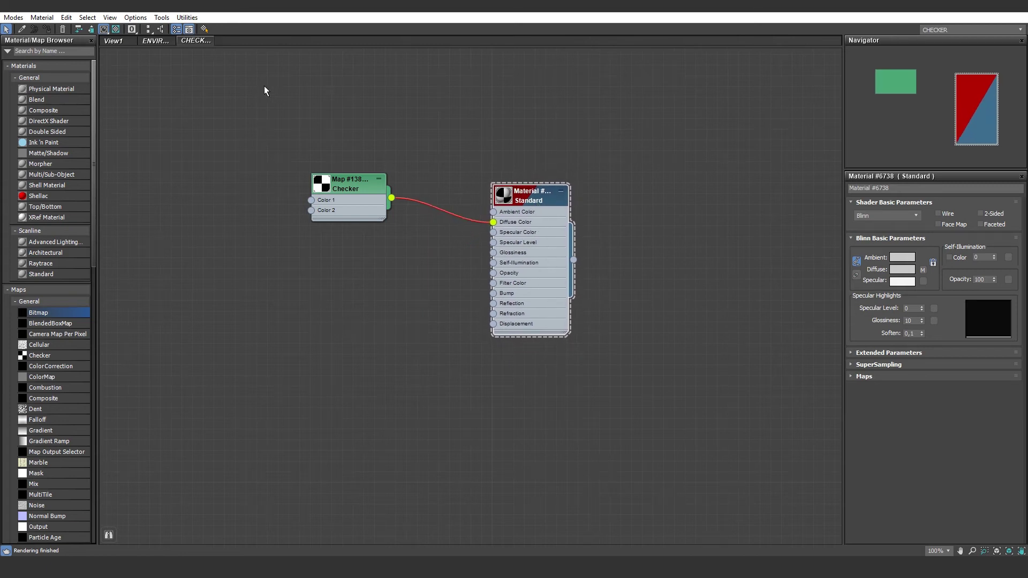
# Step: Show the background in the Standard material's preview and enlarge the preview sphere on its node
pyautogui.click(106, 32)
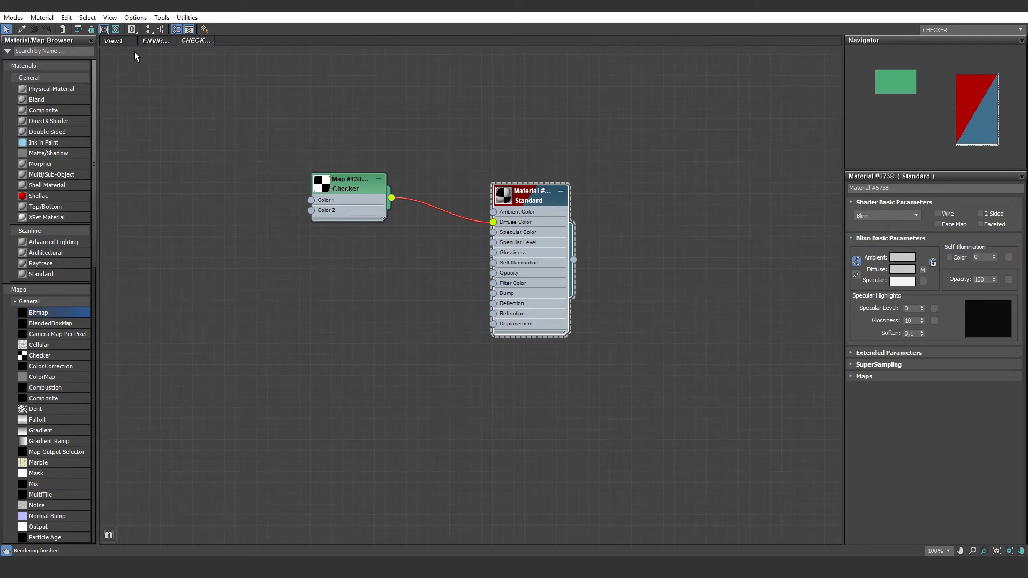
pyautogui.click(115, 29)
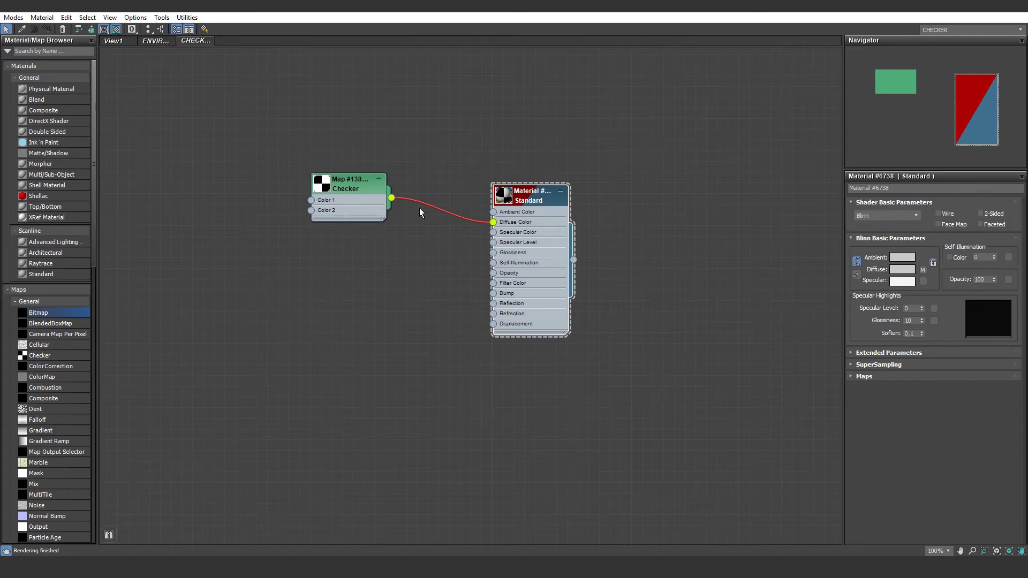
pyautogui.doubleClick(507, 198)
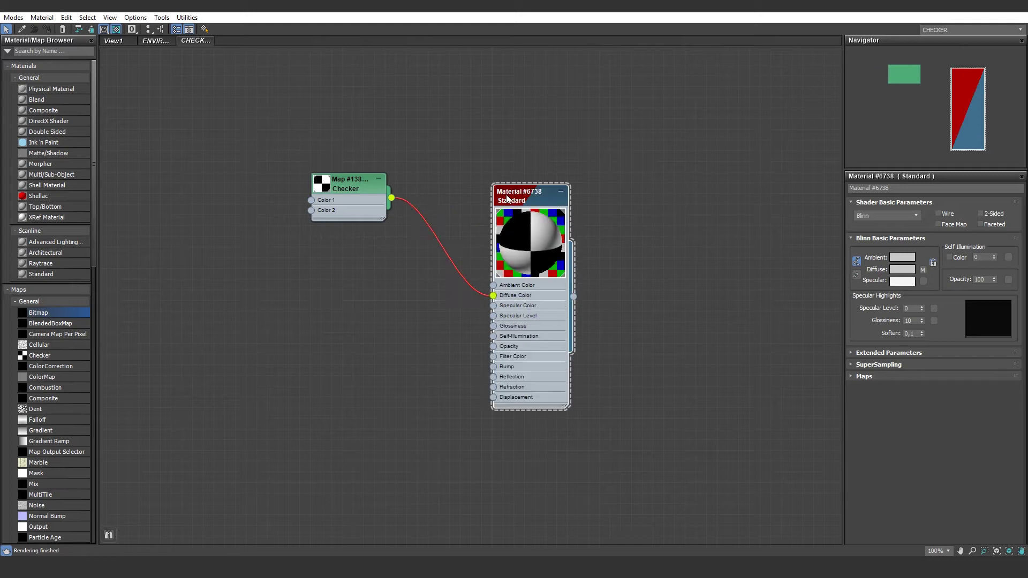
# Step: Examine the Standard material's sphere in an enlarged separate preview window and close that window
pyautogui.rightClick(518, 222)
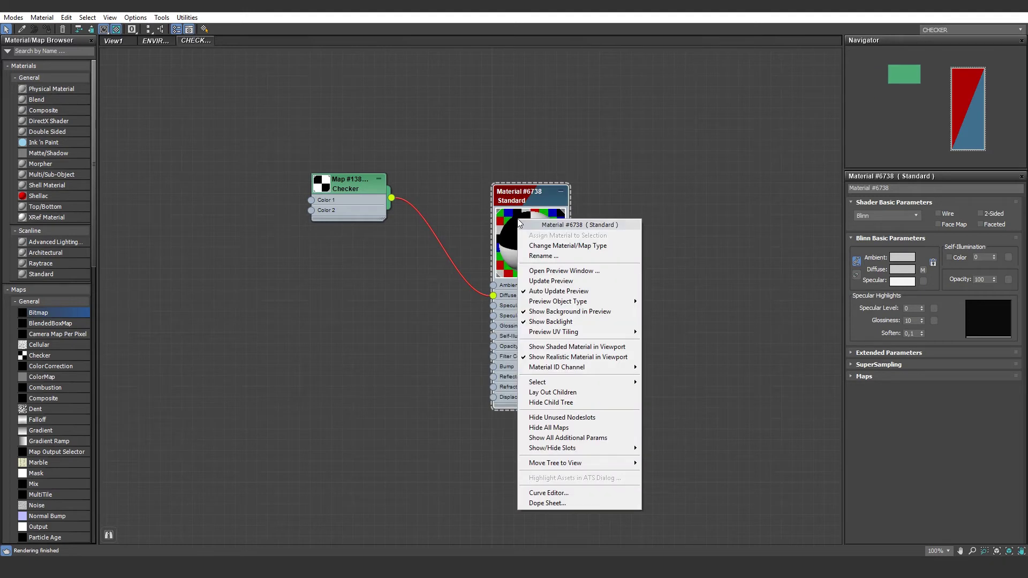
pyautogui.click(618, 274)
pyautogui.moveTo(673, 264); pyautogui.dragTo(814, 108)
pyautogui.moveTo(747, 121); pyautogui.dragTo(769, 114)
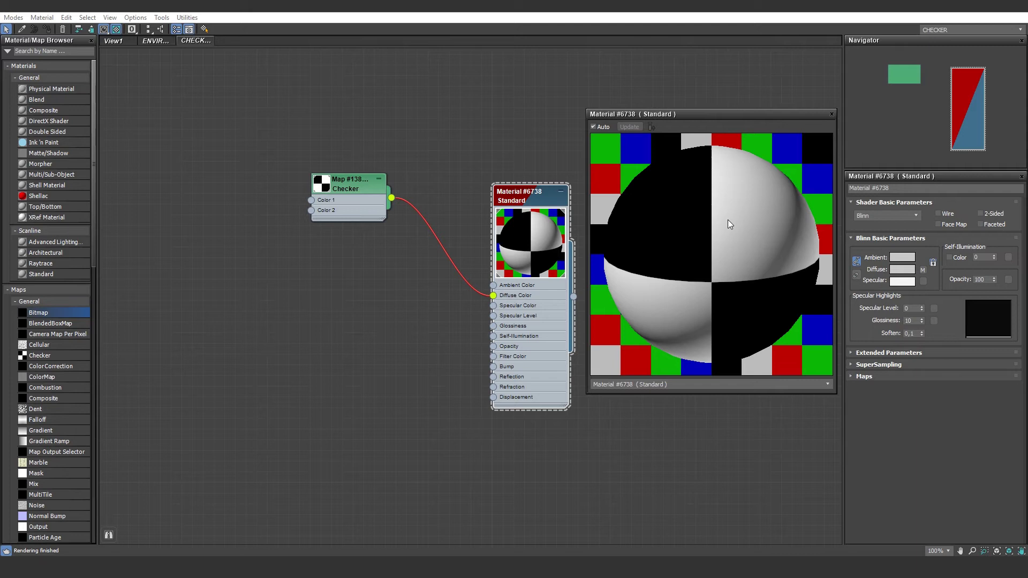
pyautogui.click(832, 114)
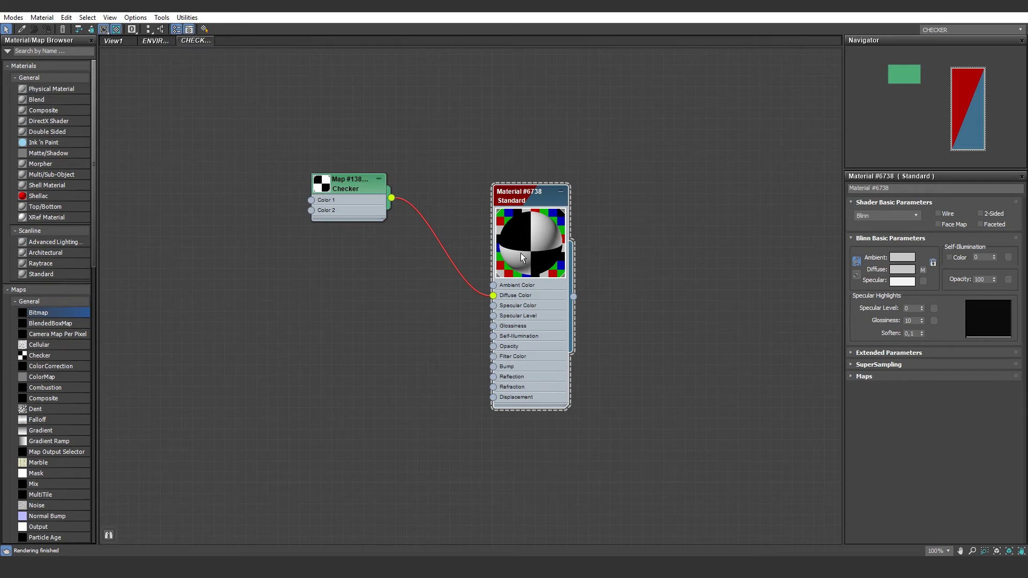
# Step: Move the Checker map node farther away from the Standard material node
pyautogui.click(352, 188)
pyautogui.moveTo(352, 187); pyautogui.dragTo(256, 198)
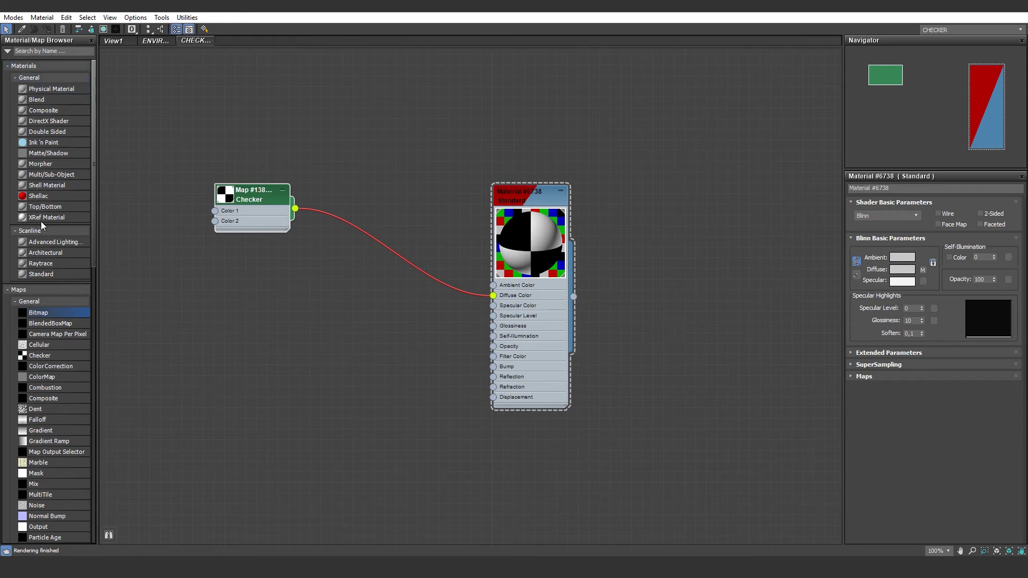
# Step: Look through the Materials and Maps categories in the Material/Map Browser, including the Environment and V-Ray maps
pyautogui.scroll(-10, 38, 143)
pyautogui.scroll(3, 42, 375)
pyautogui.scroll(4, 60, 359)
pyautogui.click(11, 66)
pyautogui.click(11, 66)
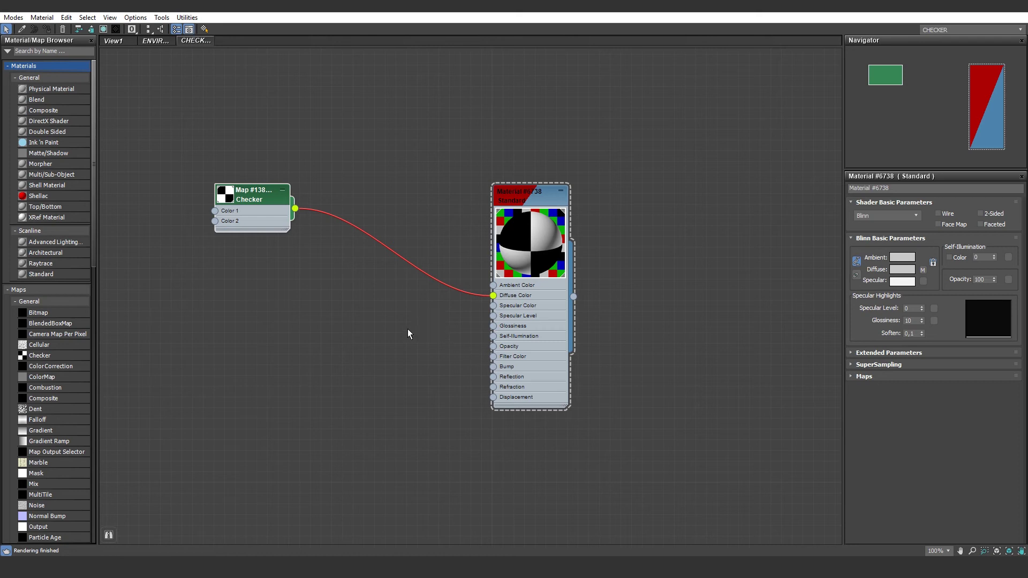
pyautogui.scroll(-3, 56, 310)
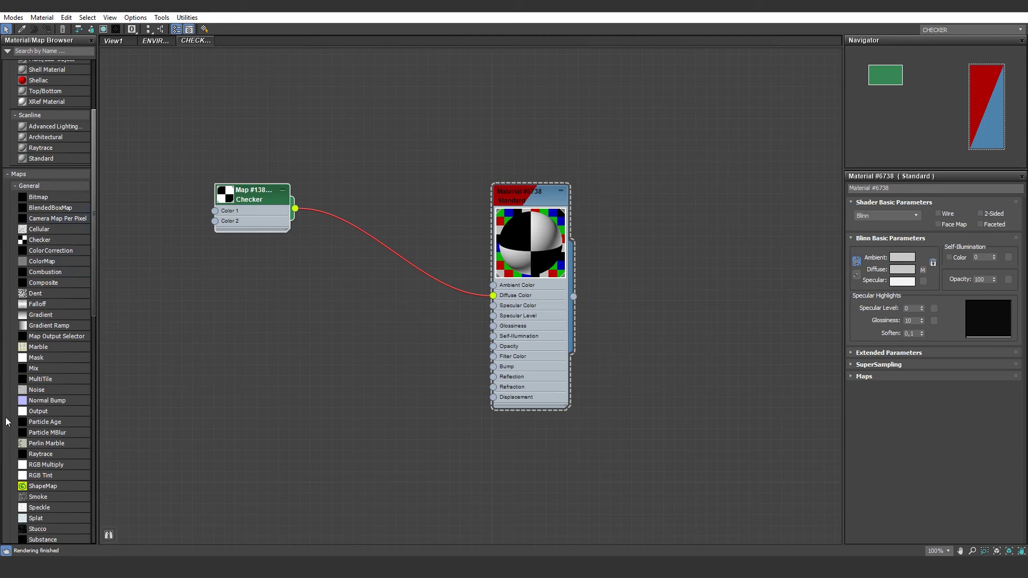
pyautogui.scroll(-8, 26, 442)
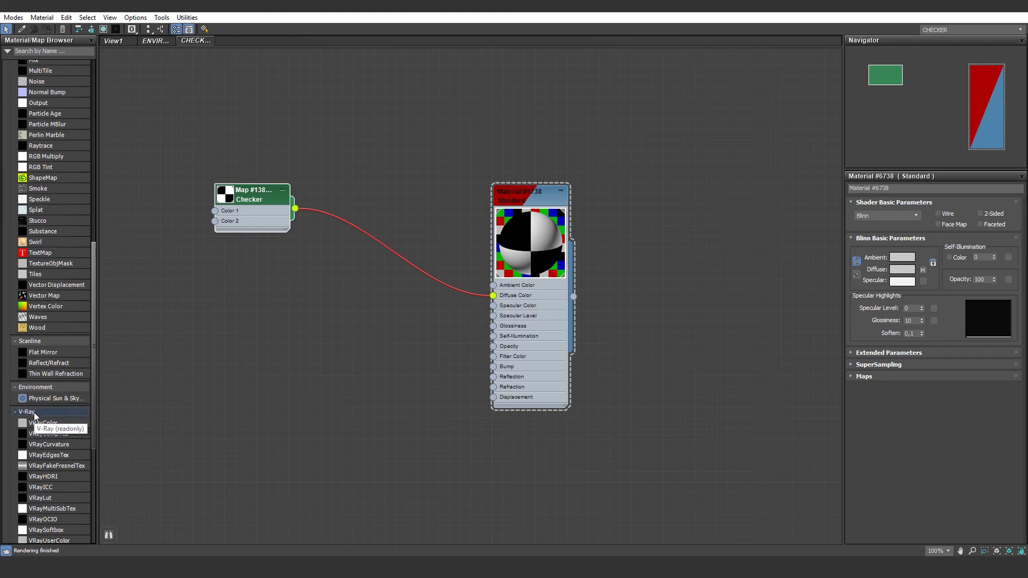
pyautogui.scroll(-3, 41, 403)
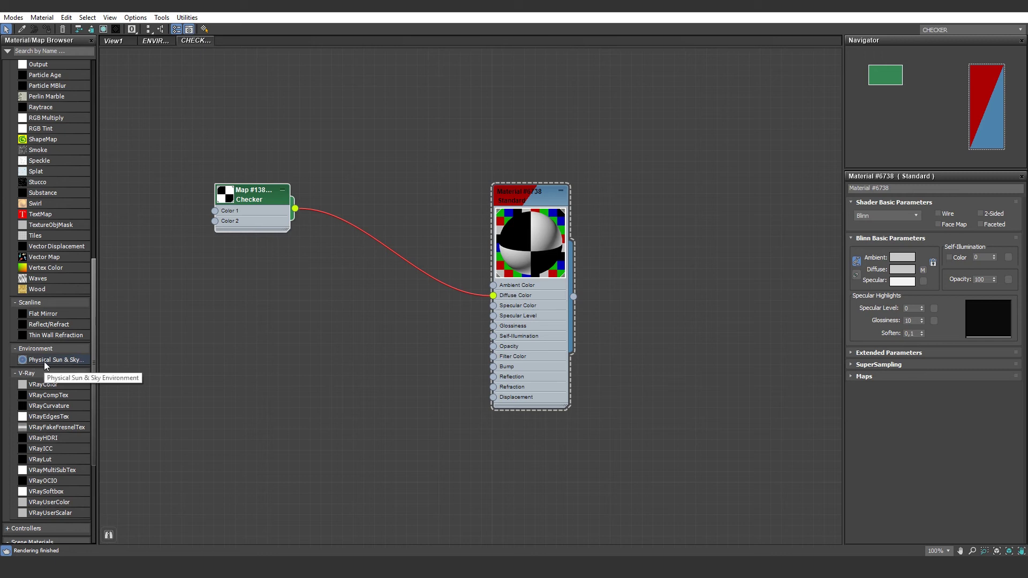
# Step: Look through the Scene Materials list and the Sample Slots in the Material/Map Browser
pyautogui.scroll(-10, 44, 362)
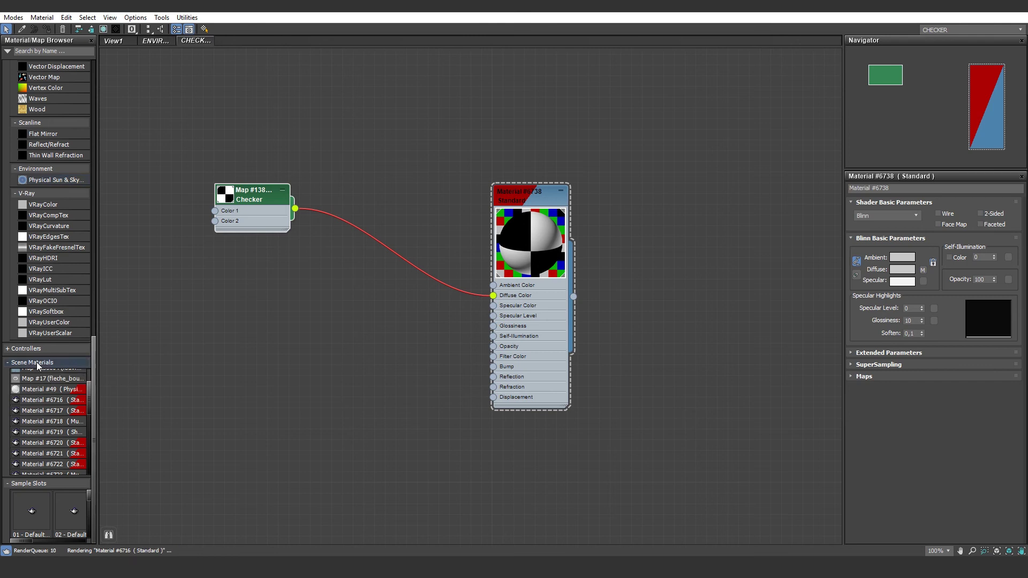
pyautogui.scroll(-1, 66, 369)
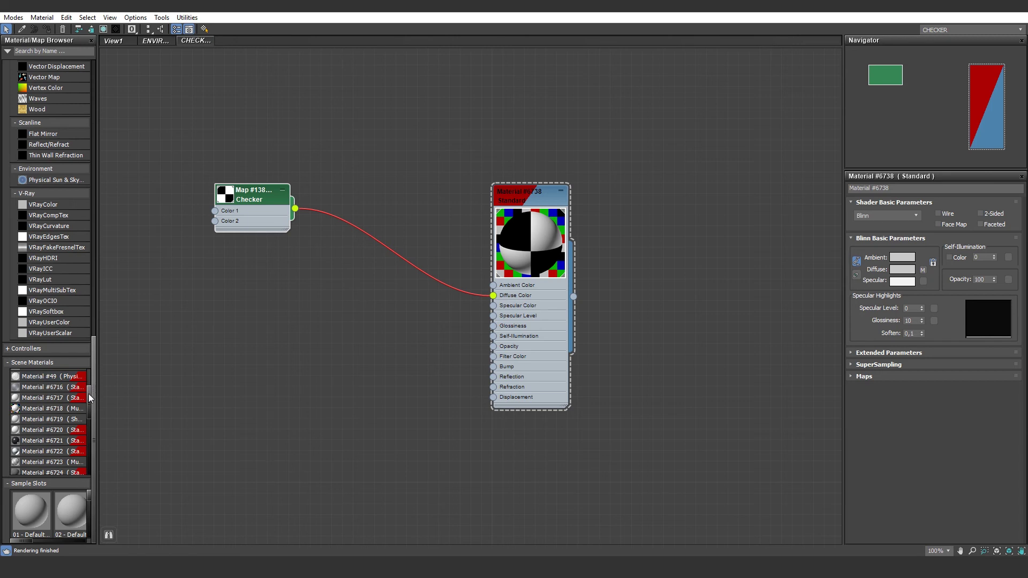
pyautogui.moveTo(88, 394); pyautogui.dragTo(85, 408)
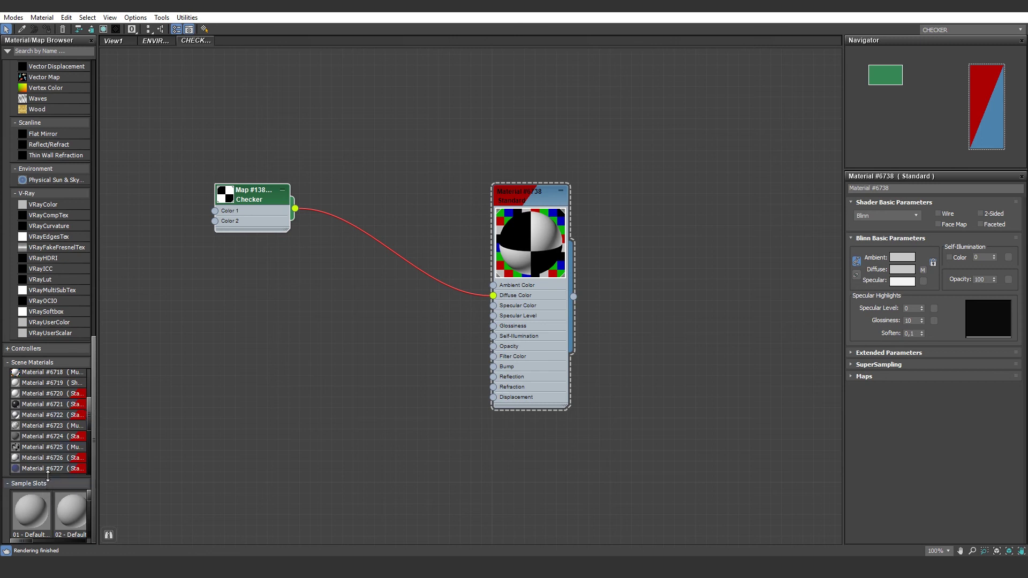
pyautogui.moveTo(40, 480); pyautogui.dragTo(46, 459)
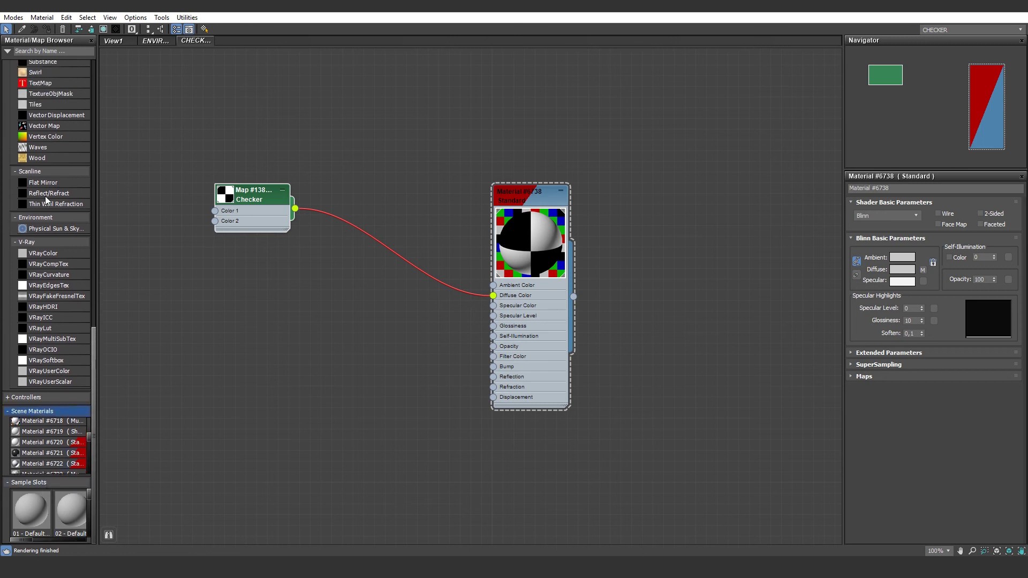
pyautogui.click(13, 17)
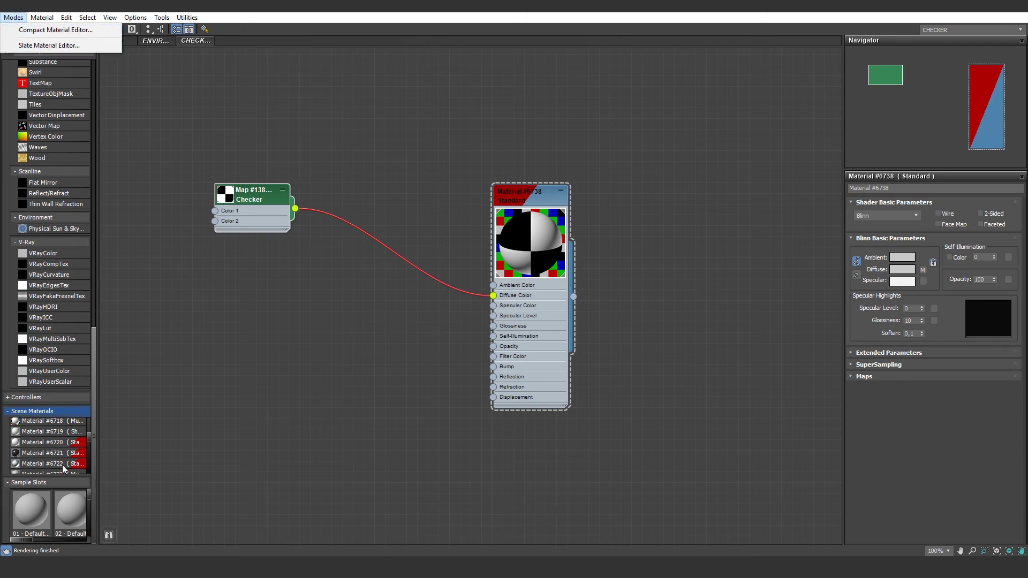
pyautogui.moveTo(88, 494)
pyautogui.mouseDown()
pyautogui.moveTo(88, 531)
pyautogui.moveTo(92, 485)
pyautogui.mouseUp()
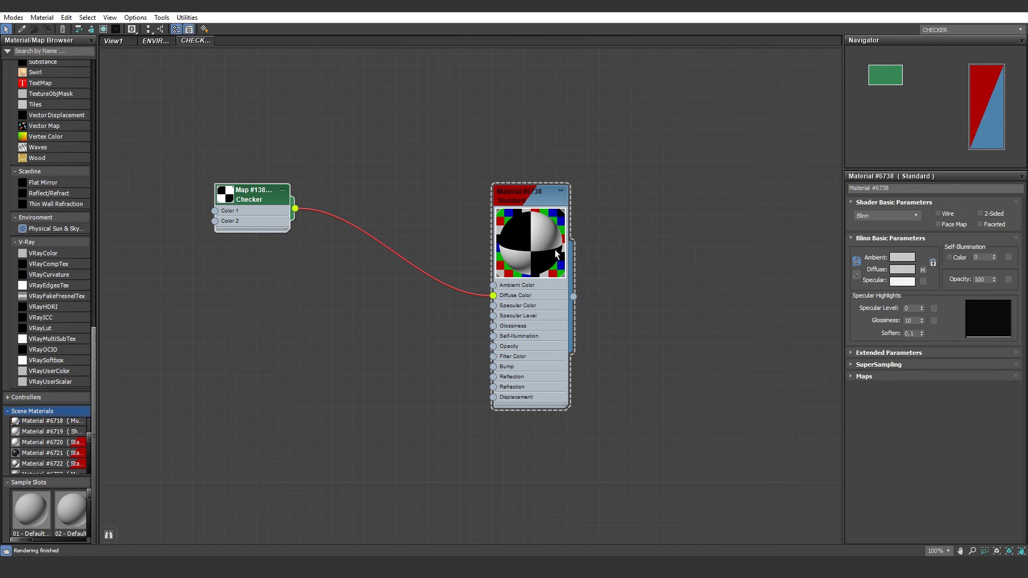
# Step: Add a second Standard material node and place it far above the existing graph
pyautogui.scroll(15, 43, 116)
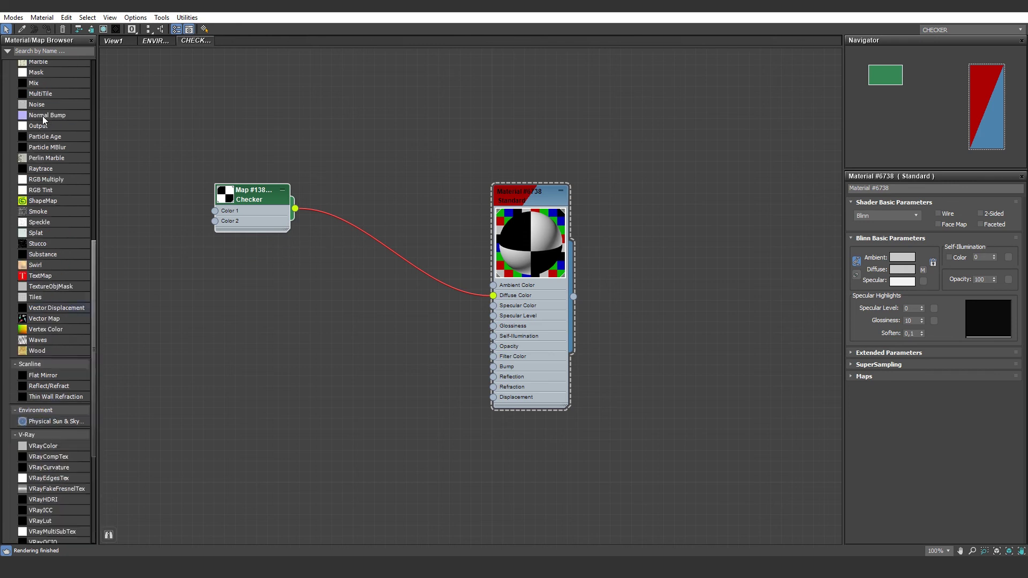
pyautogui.moveTo(43, 274); pyautogui.dragTo(522, 60)
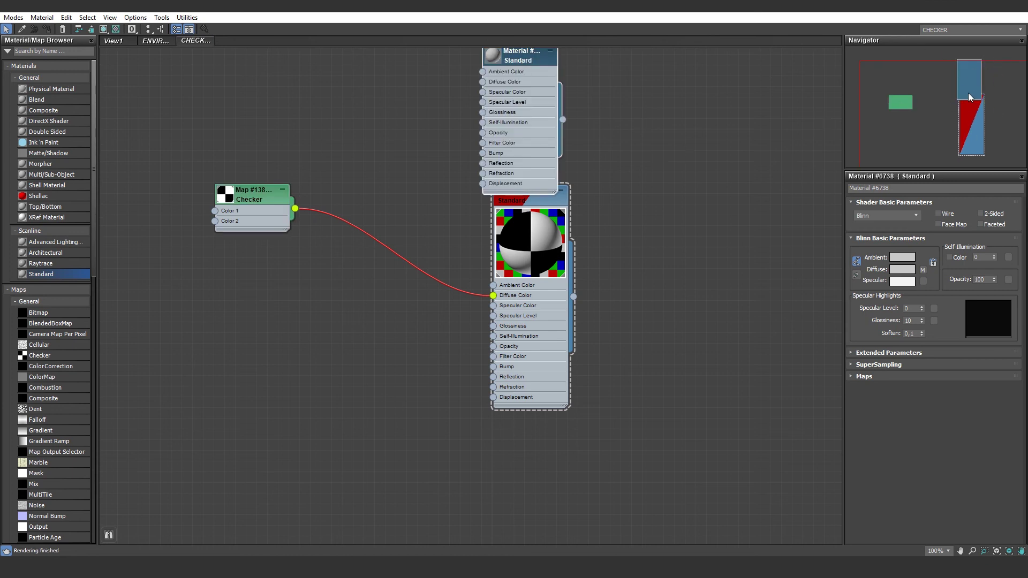
pyautogui.moveTo(536, 69); pyautogui.dragTo(527, 6)
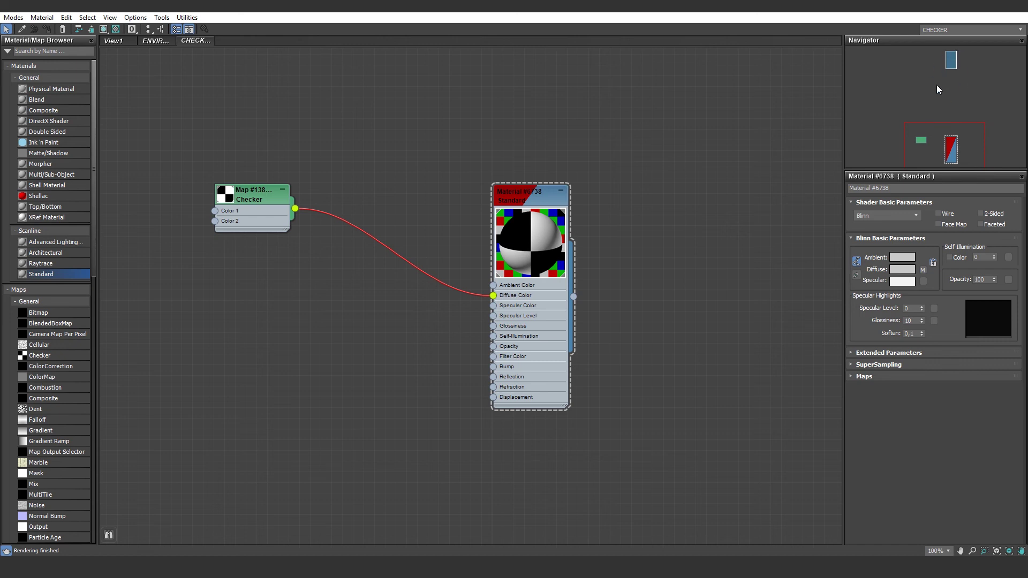
# Step: Locate the second Standard material node through the Navigator and delete it
pyautogui.moveTo(949, 127); pyautogui.dragTo(862, 105)
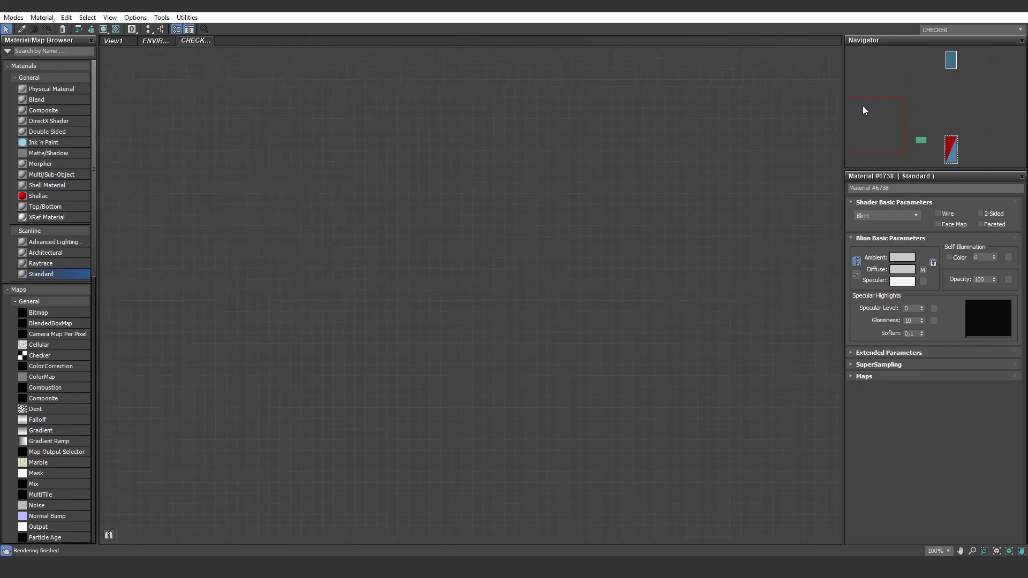
pyautogui.moveTo(918, 65); pyautogui.dragTo(936, 127)
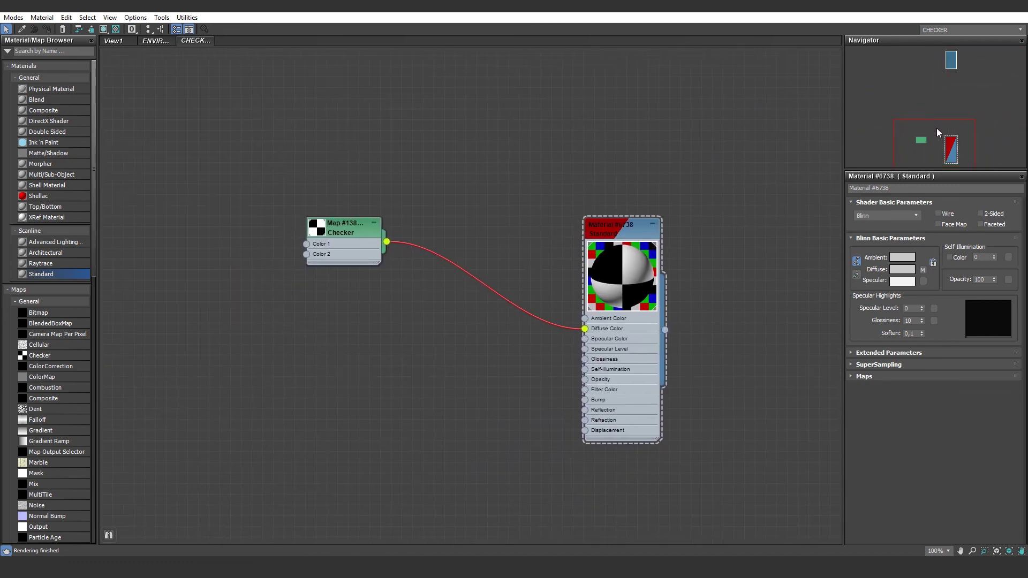
pyautogui.click(950, 65)
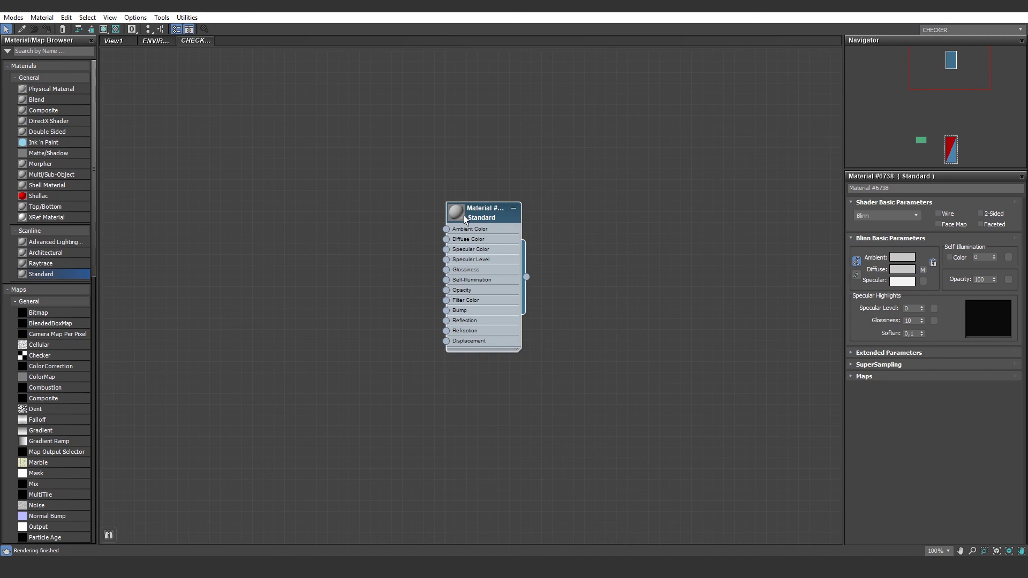
pyautogui.click(483, 221)
pyautogui.press('Delete')
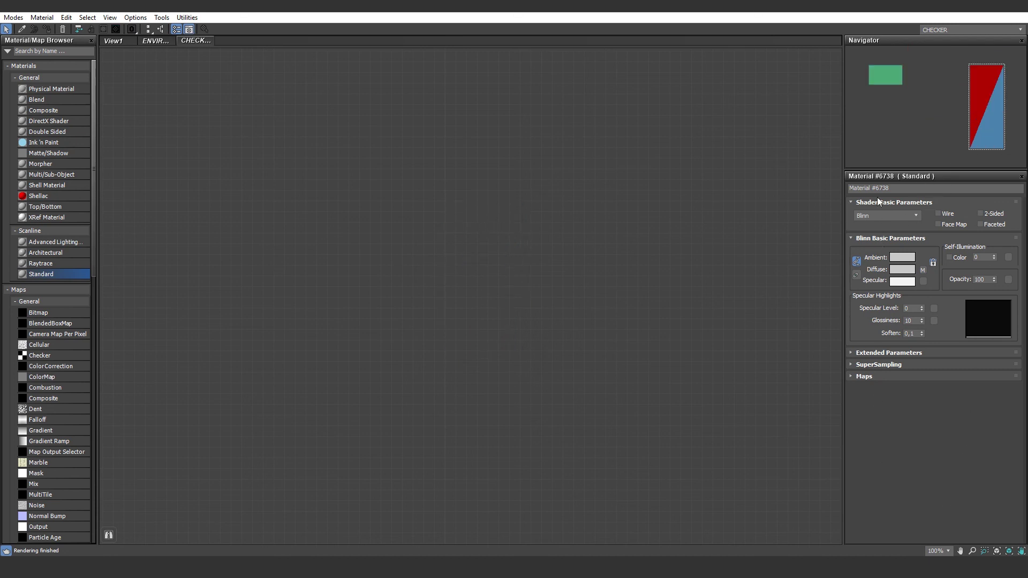
# Step: Return to the original node graph and display the parameters of the Checker map and of the Standard material
pyautogui.click(993, 100)
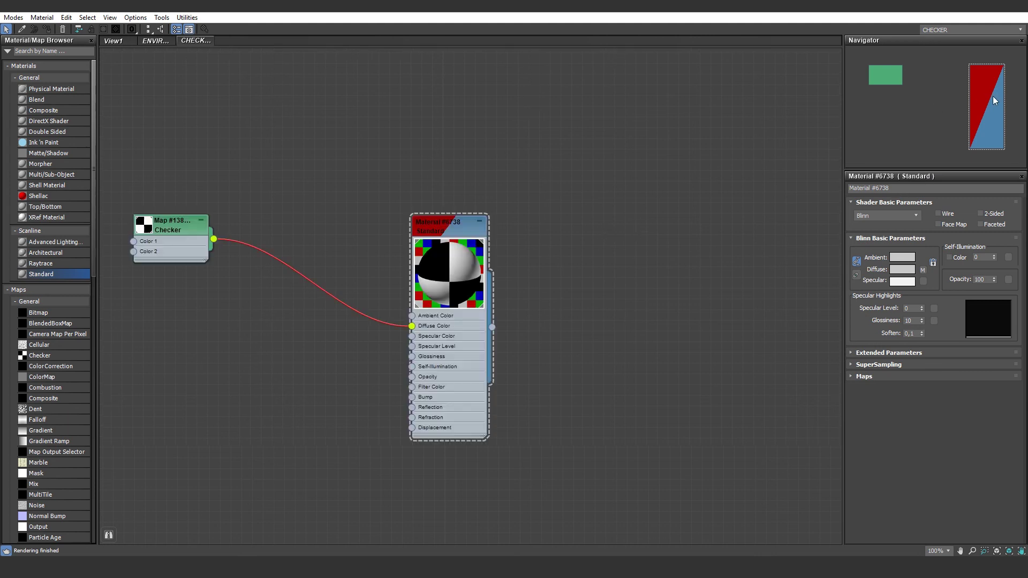
pyautogui.moveTo(574, 268); pyautogui.dragTo(642, 363)
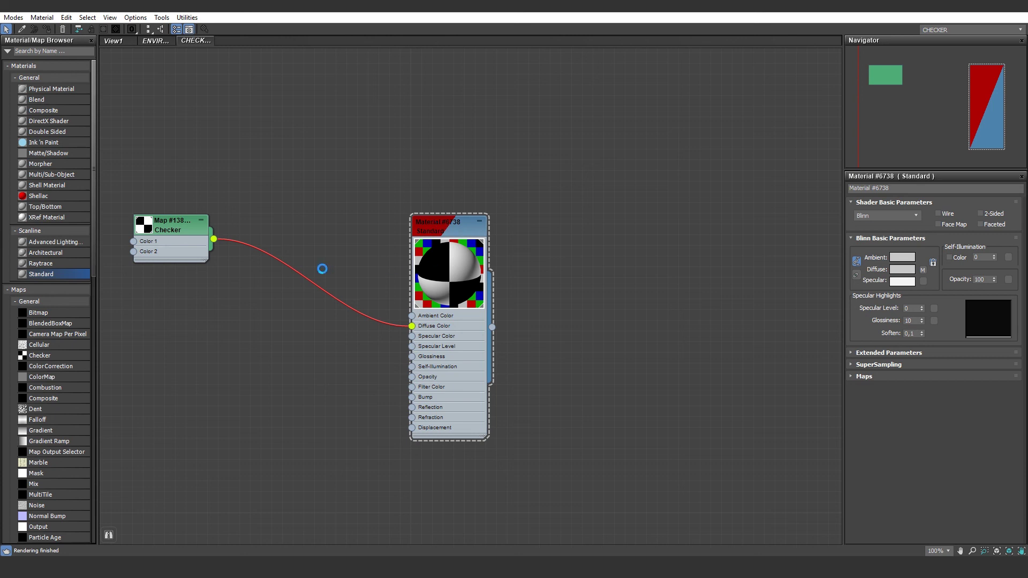
pyautogui.doubleClick(176, 226)
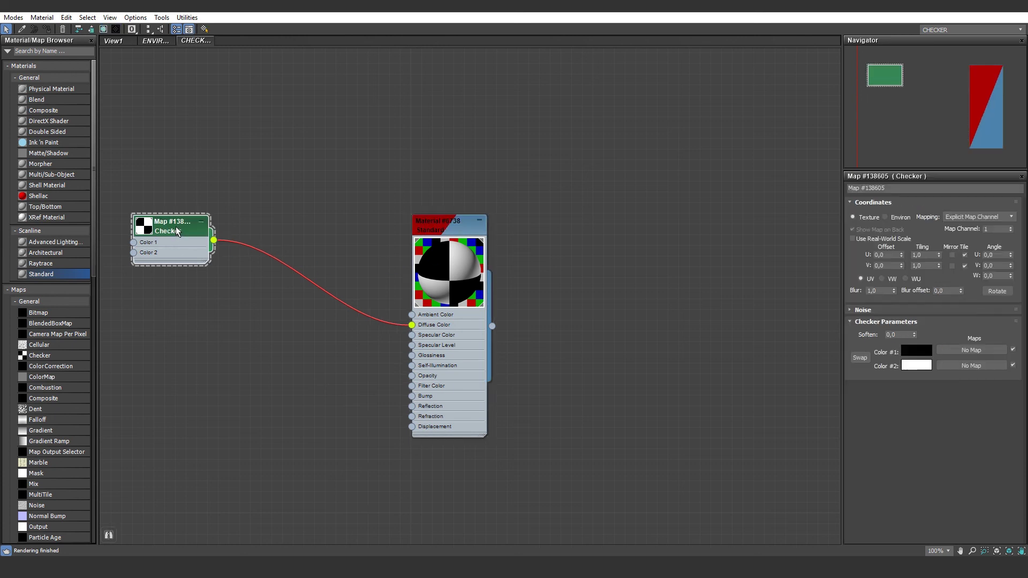
pyautogui.doubleClick(460, 221)
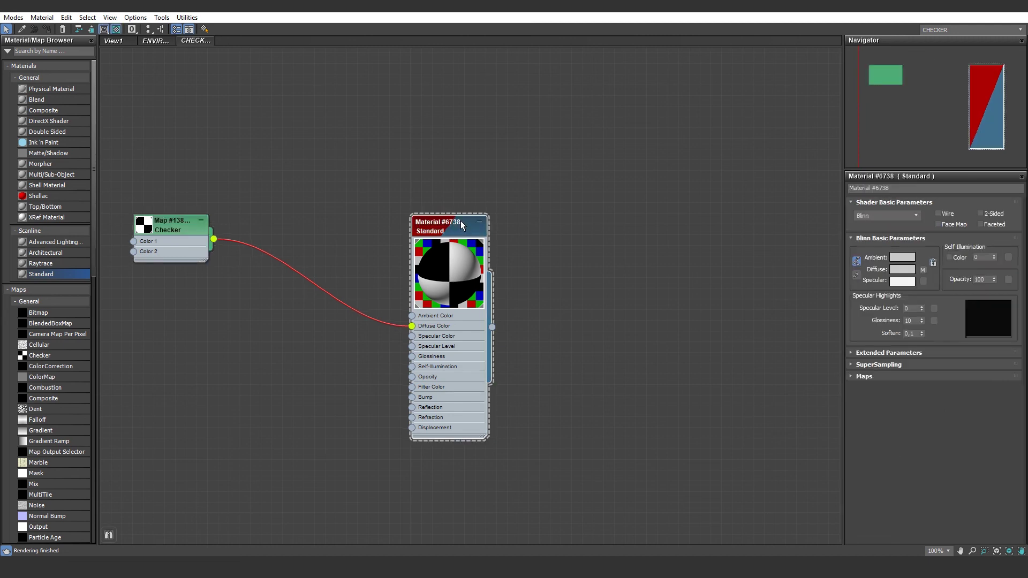
# Step: Shift the Slate Material Editor window aside to uncover the perspective viewport and bring the checkered chair into view
pyautogui.click(989, 11)
pyautogui.moveTo(634, 19); pyautogui.dragTo(1010, 22)
pyautogui.moveTo(568, 252); pyautogui.dragTo(405, 248, button='middle')
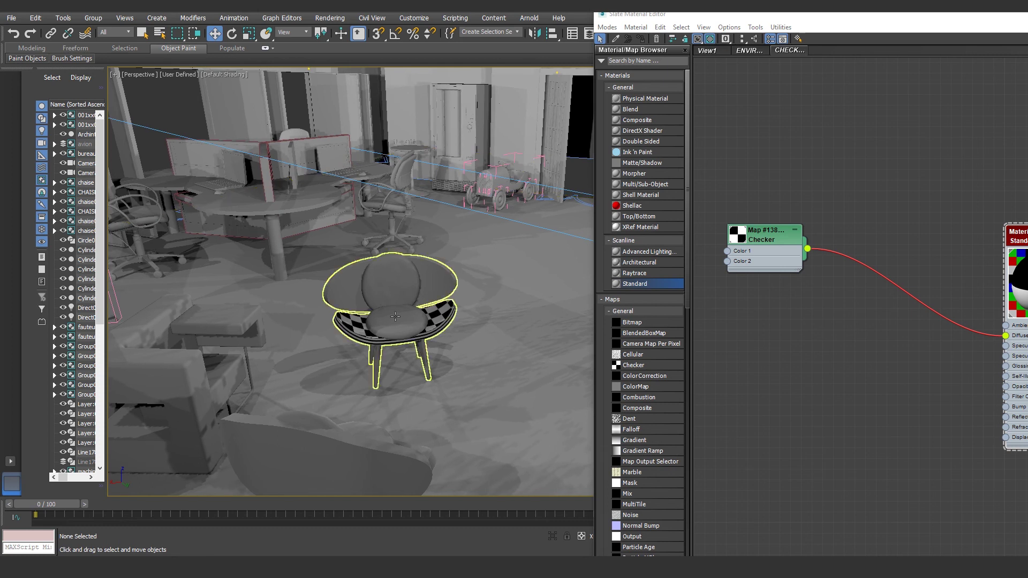